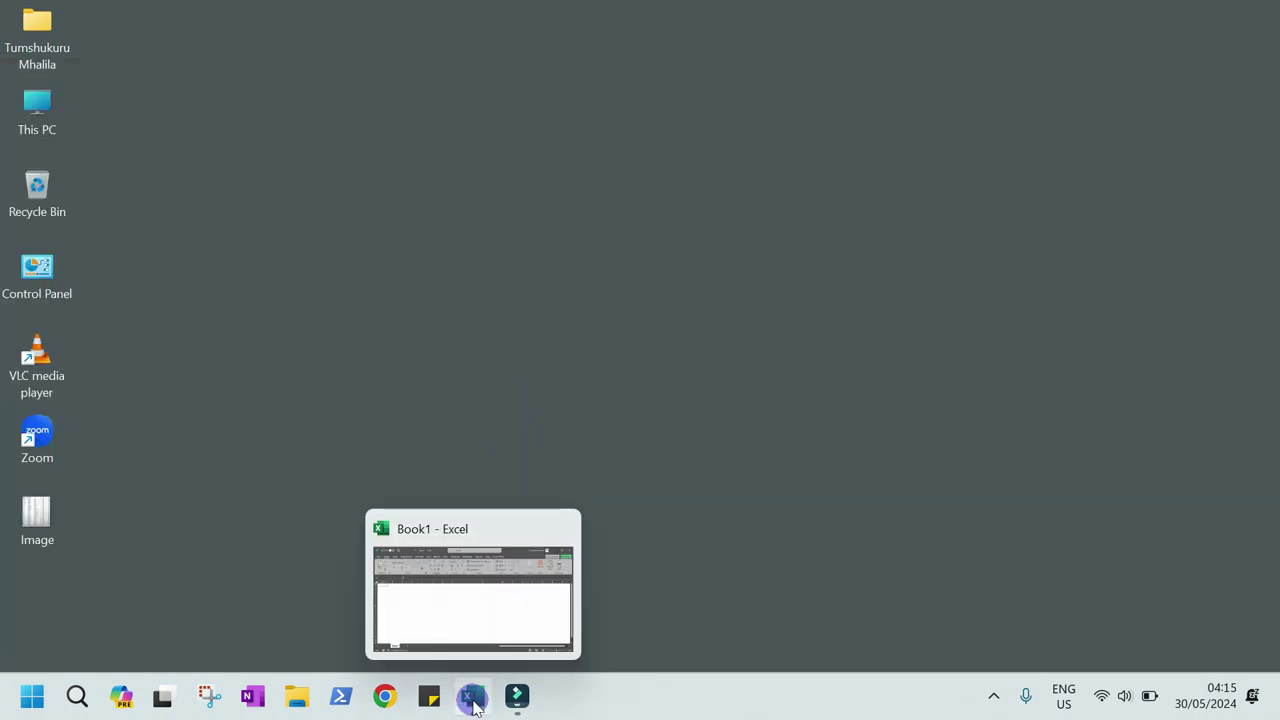
# Step: Open a blank Excel workbook and browse Data > Get Data > From Other Sources to find From Picture
pyautogui.click(473, 697)
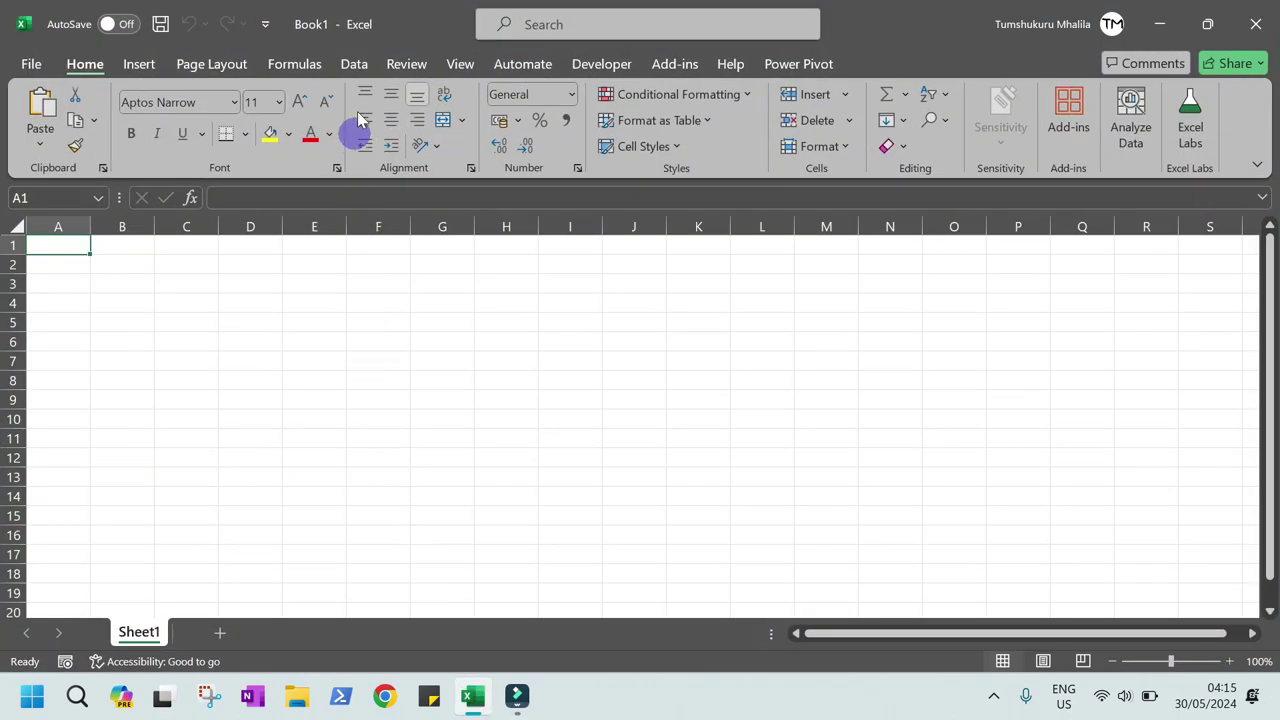
pyautogui.click(355, 68)
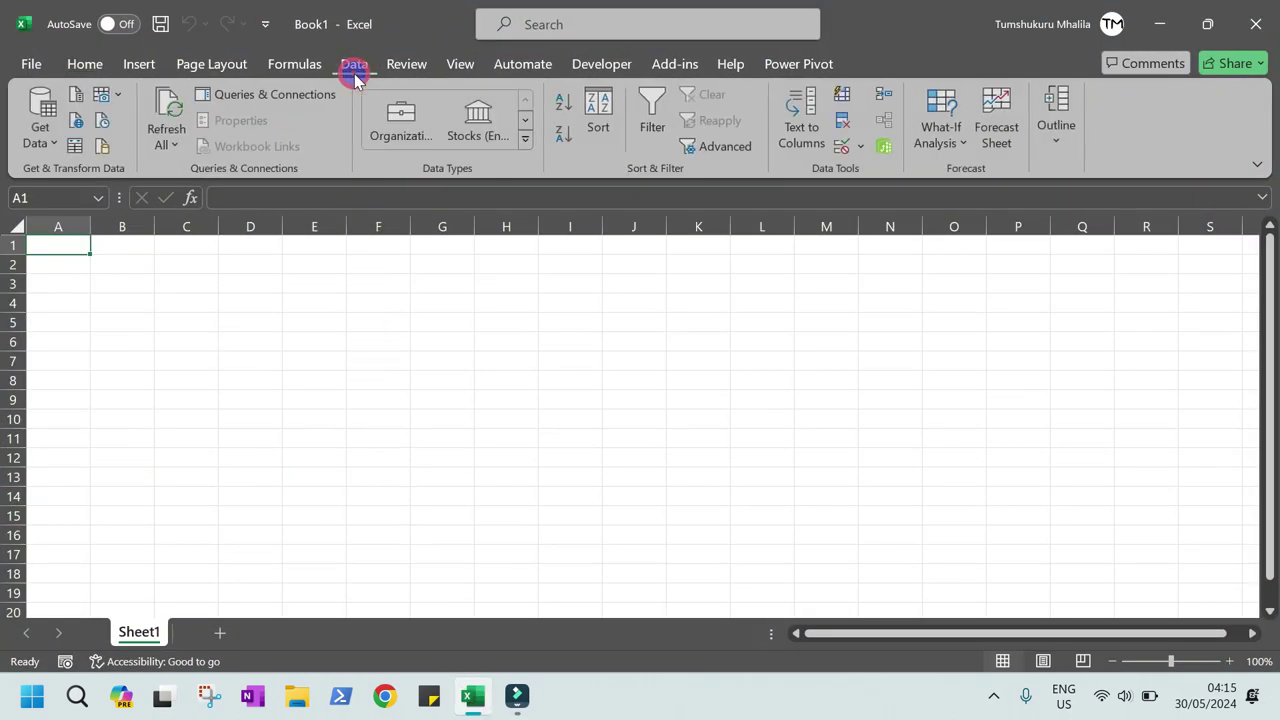
pyautogui.click(38, 133)
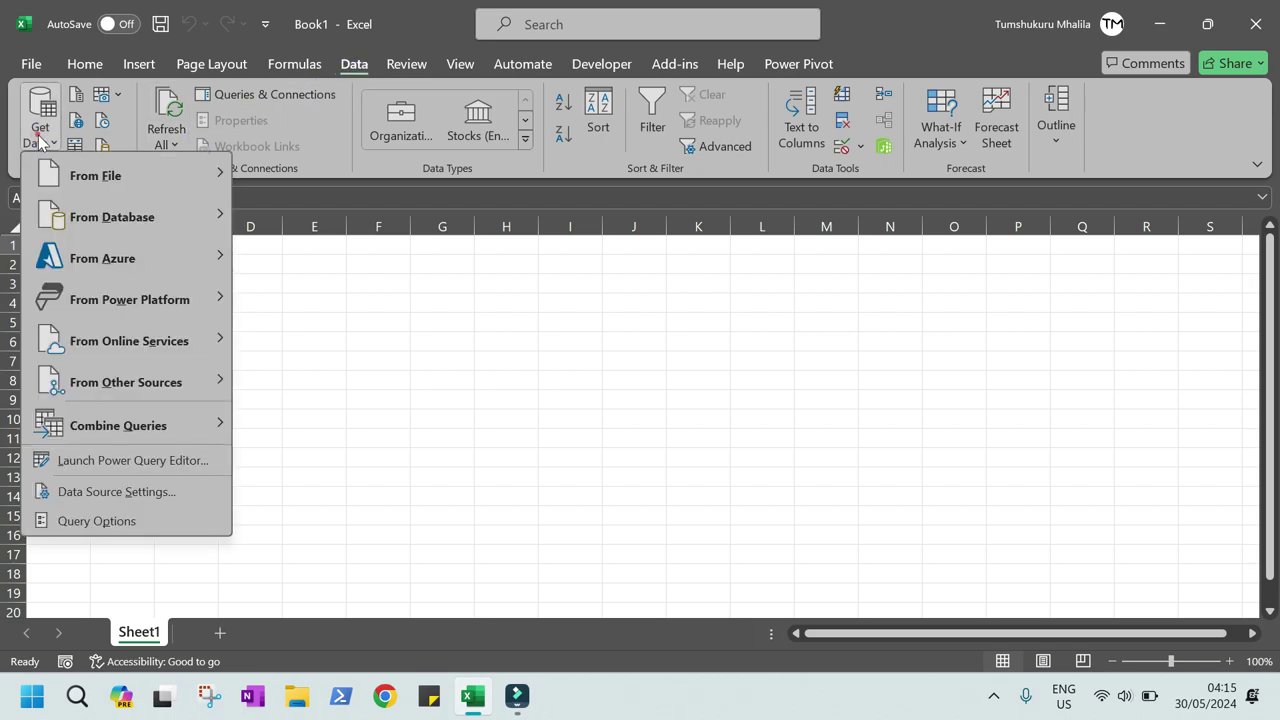
pyautogui.click(145, 392)
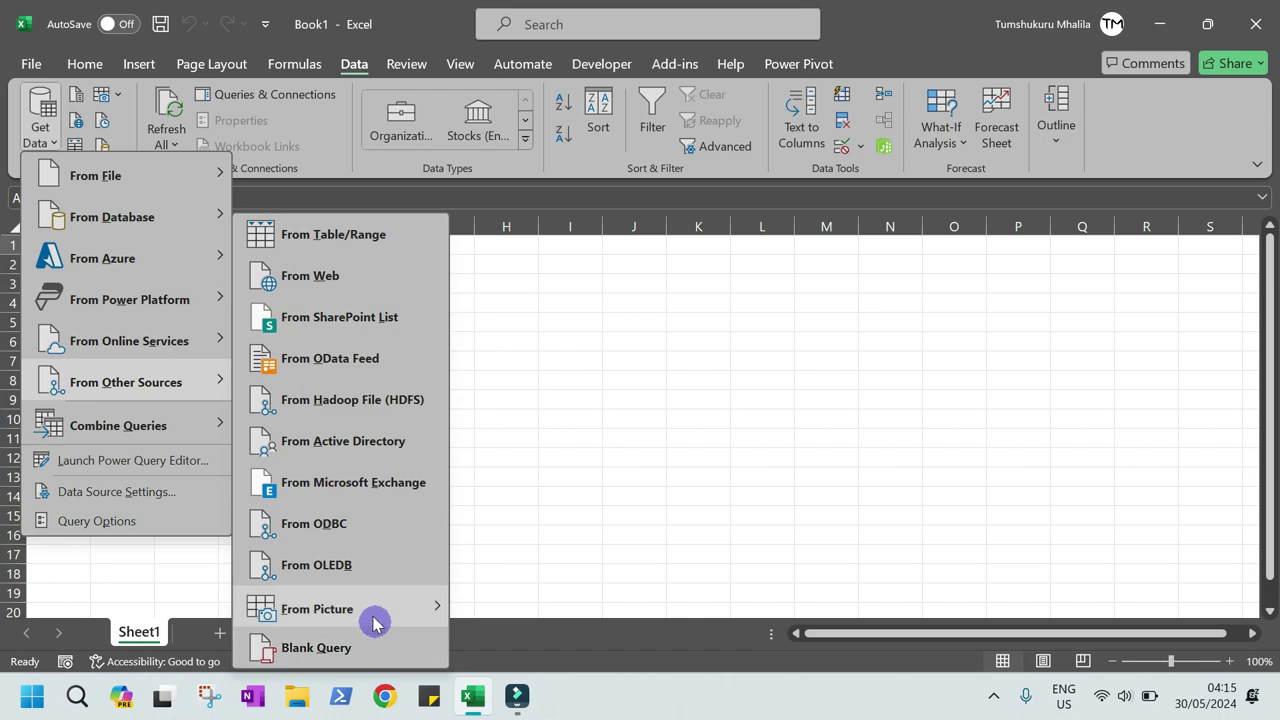
pyautogui.moveTo(372, 620)
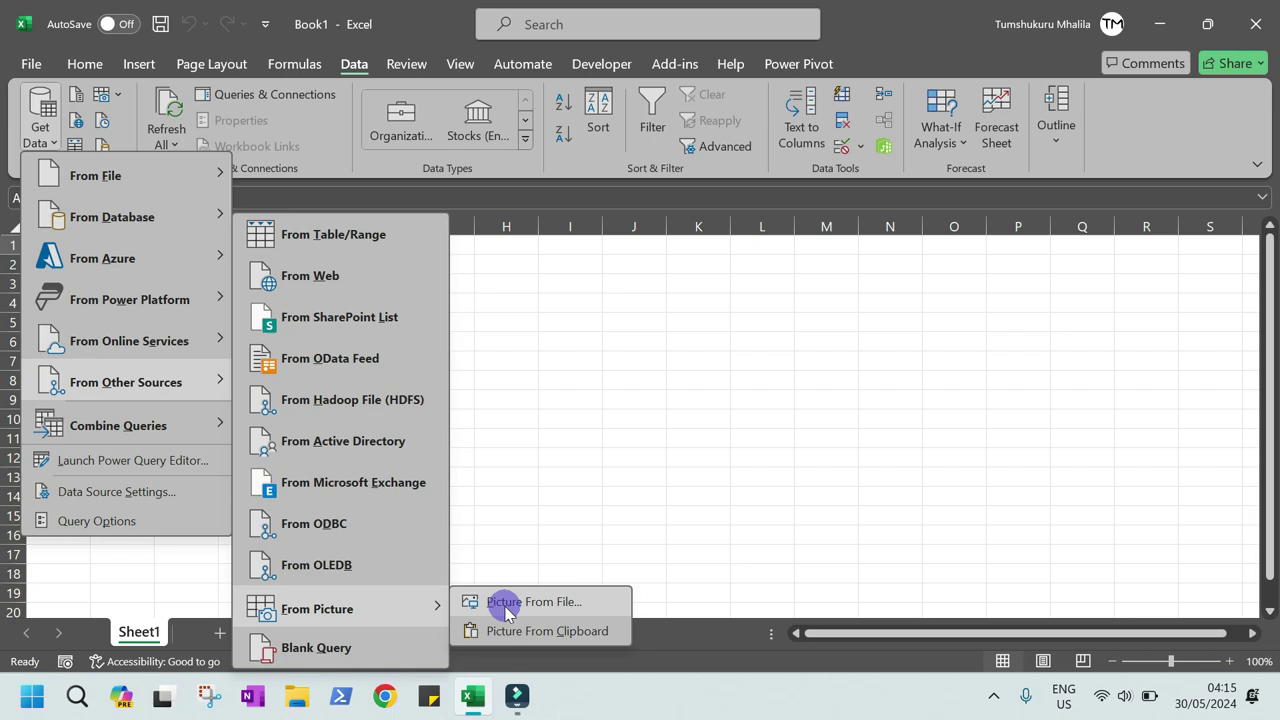
pyautogui.click(571, 480)
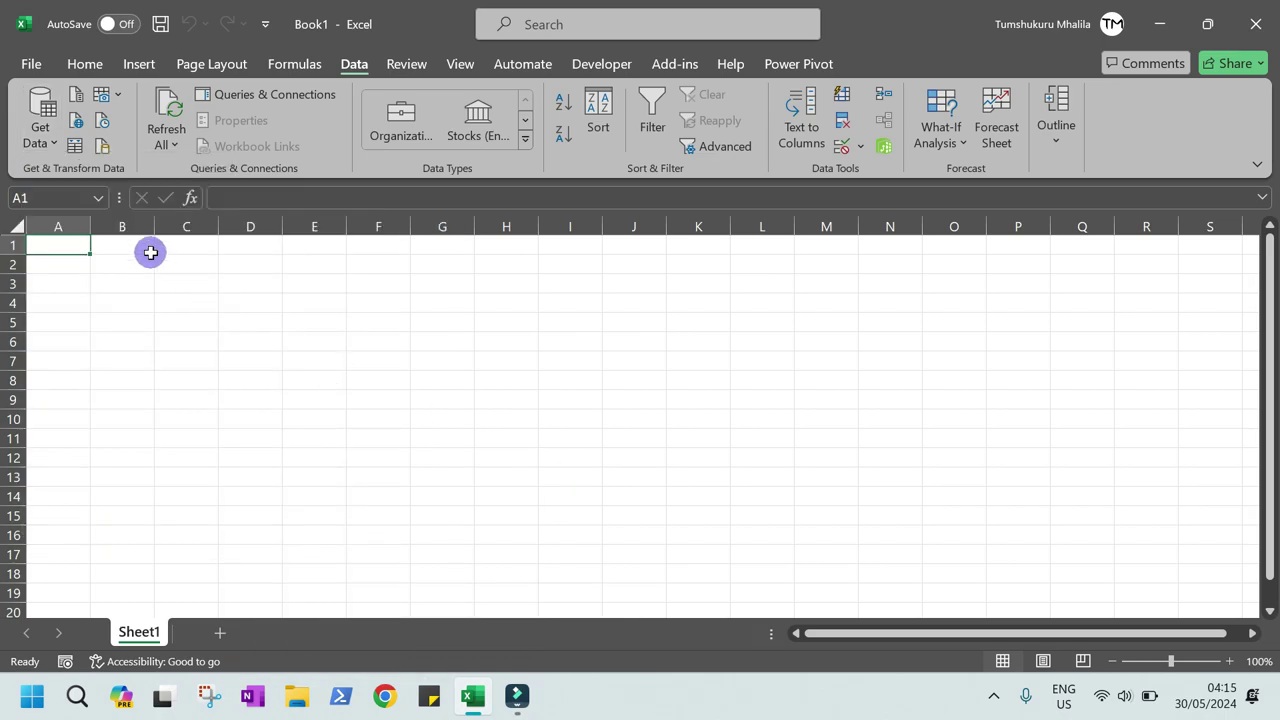
# Step: Insert the Desktop picture 'Image' via Picture From File to preview its extracted sales table
pyautogui.click(107, 97)
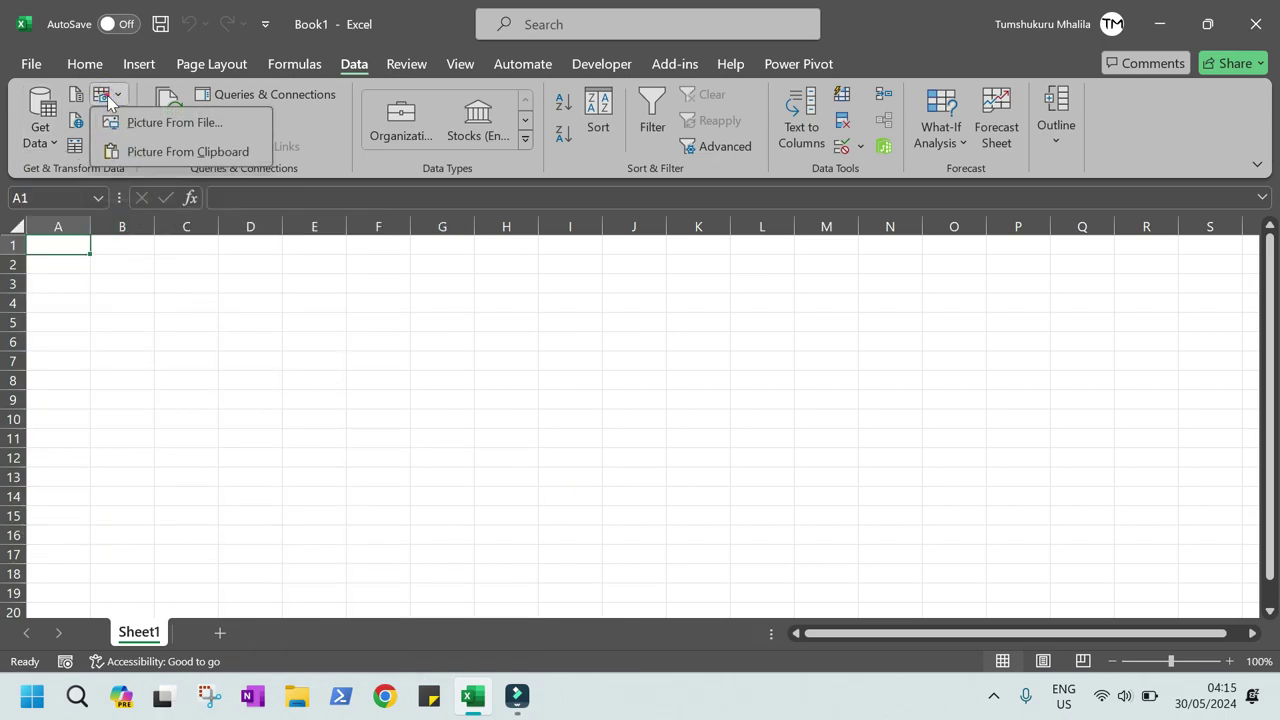
pyautogui.click(150, 126)
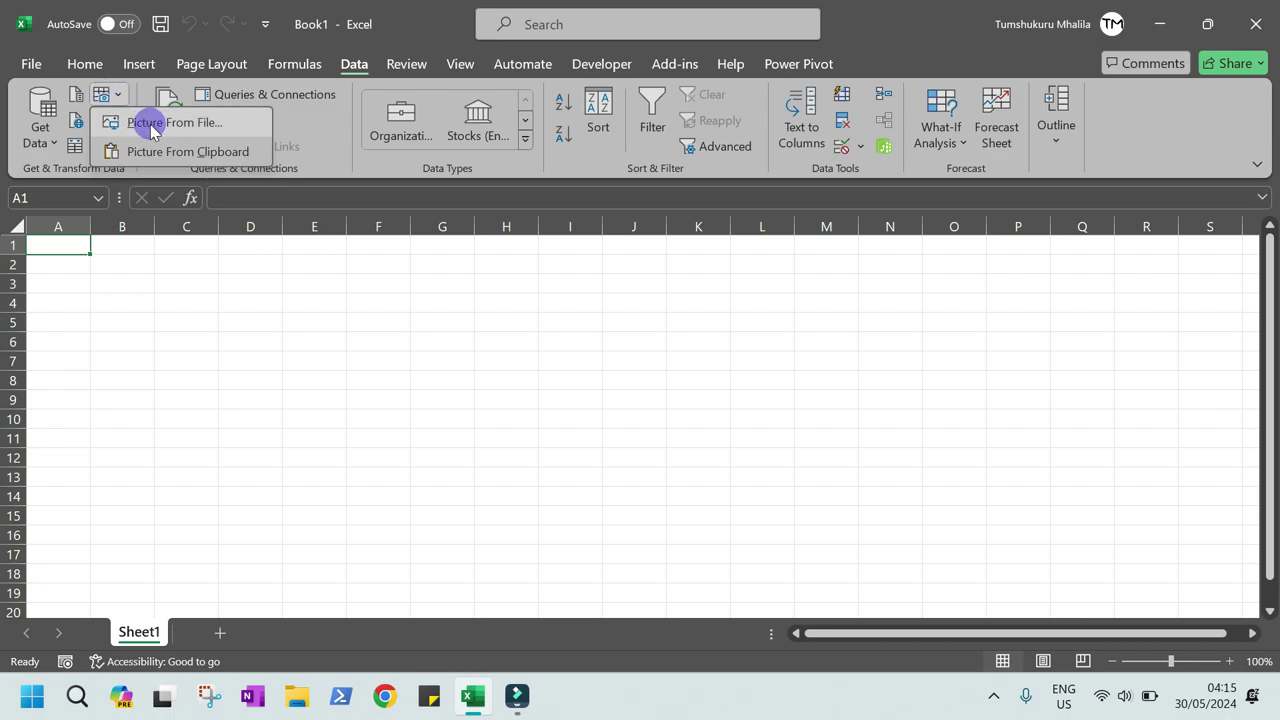
pyautogui.click(150, 126)
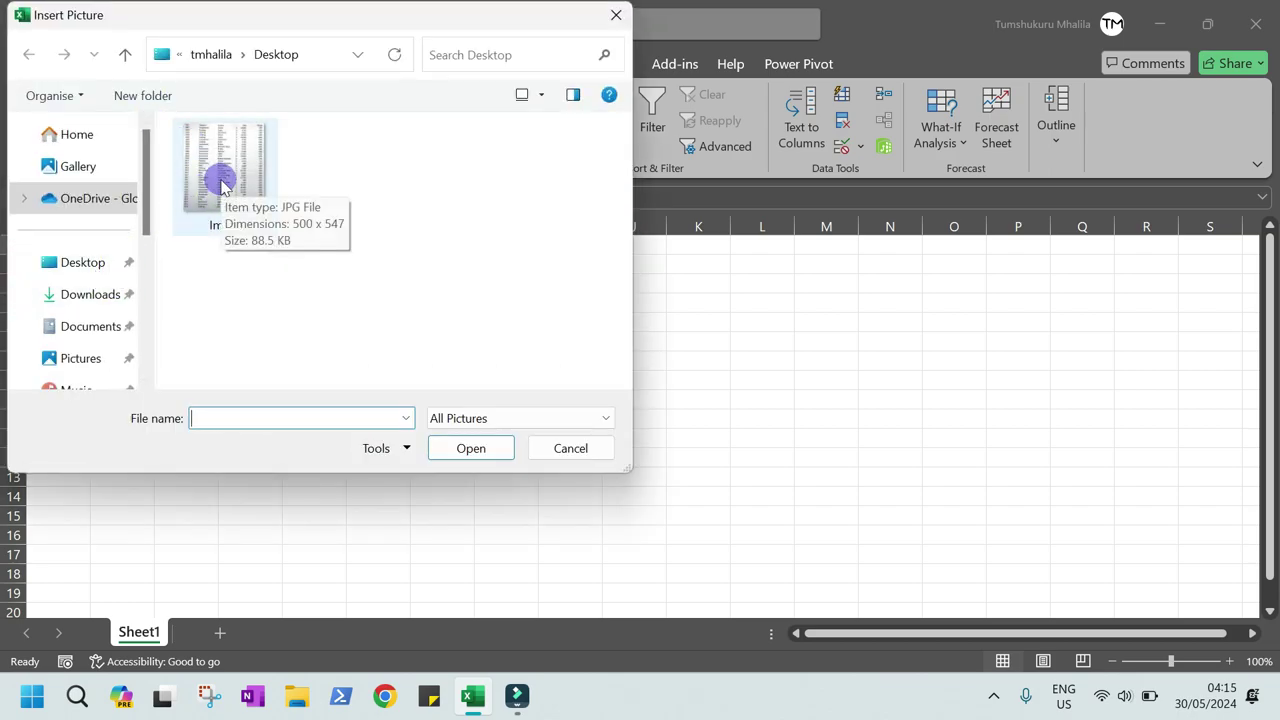
pyautogui.click(222, 185)
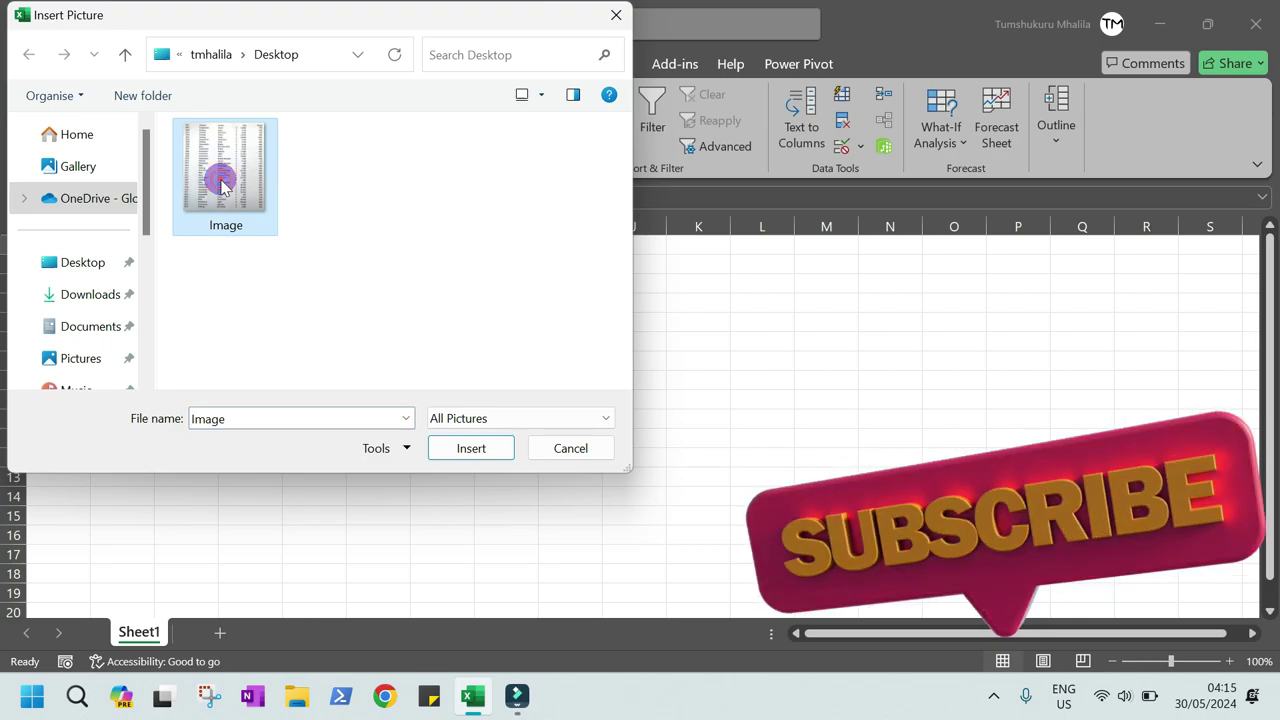
pyautogui.click(466, 447)
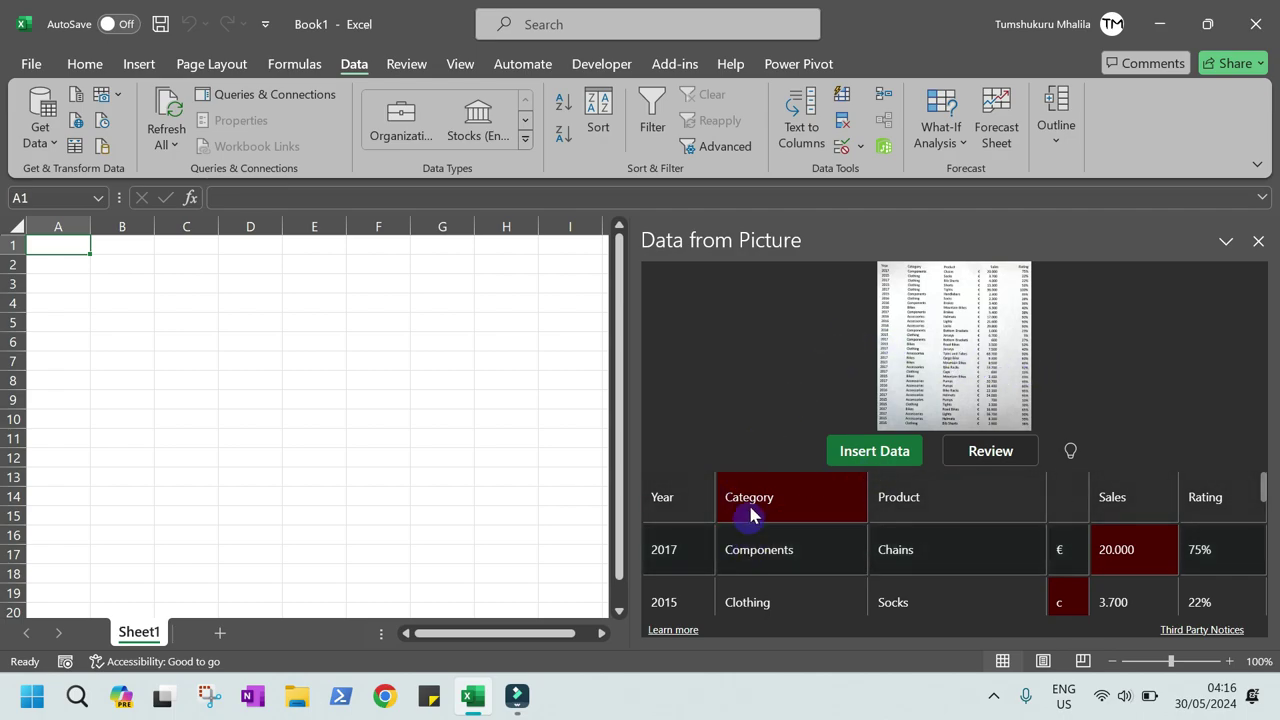
# Step: Confirm 'Category' as the flagged header text in the picture preview
pyautogui.moveTo(778, 507)
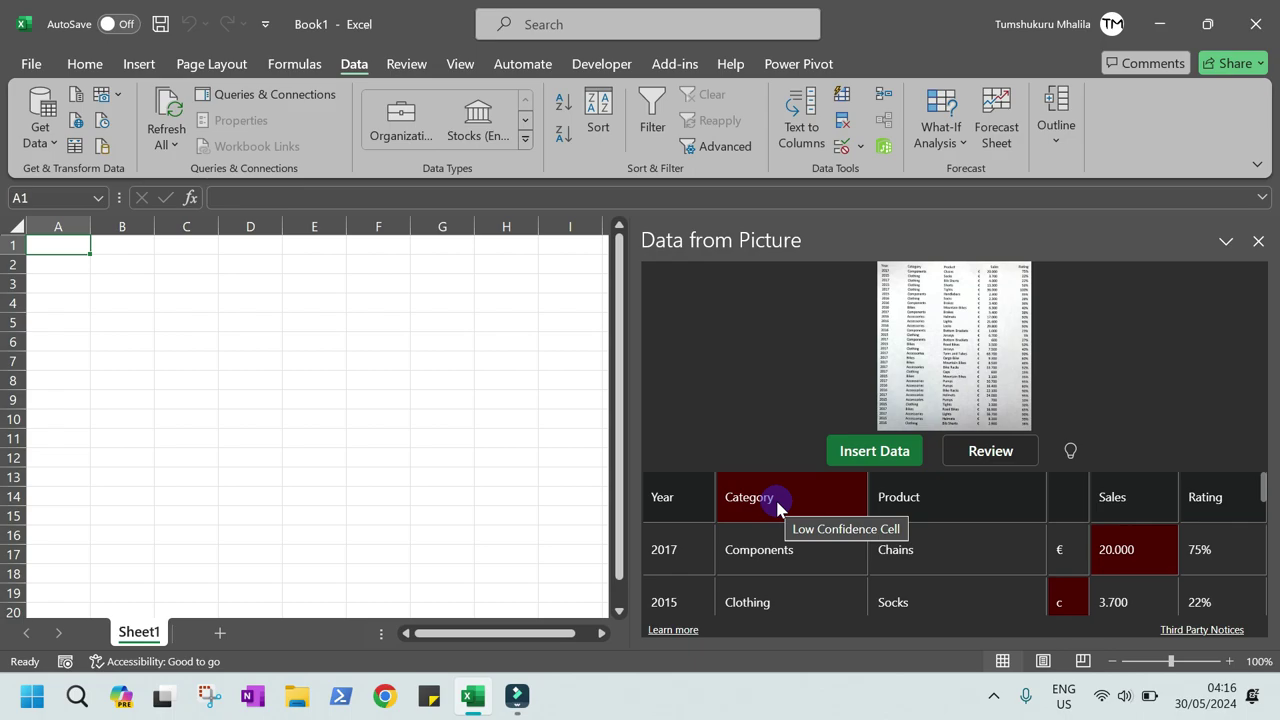
pyautogui.click(777, 506)
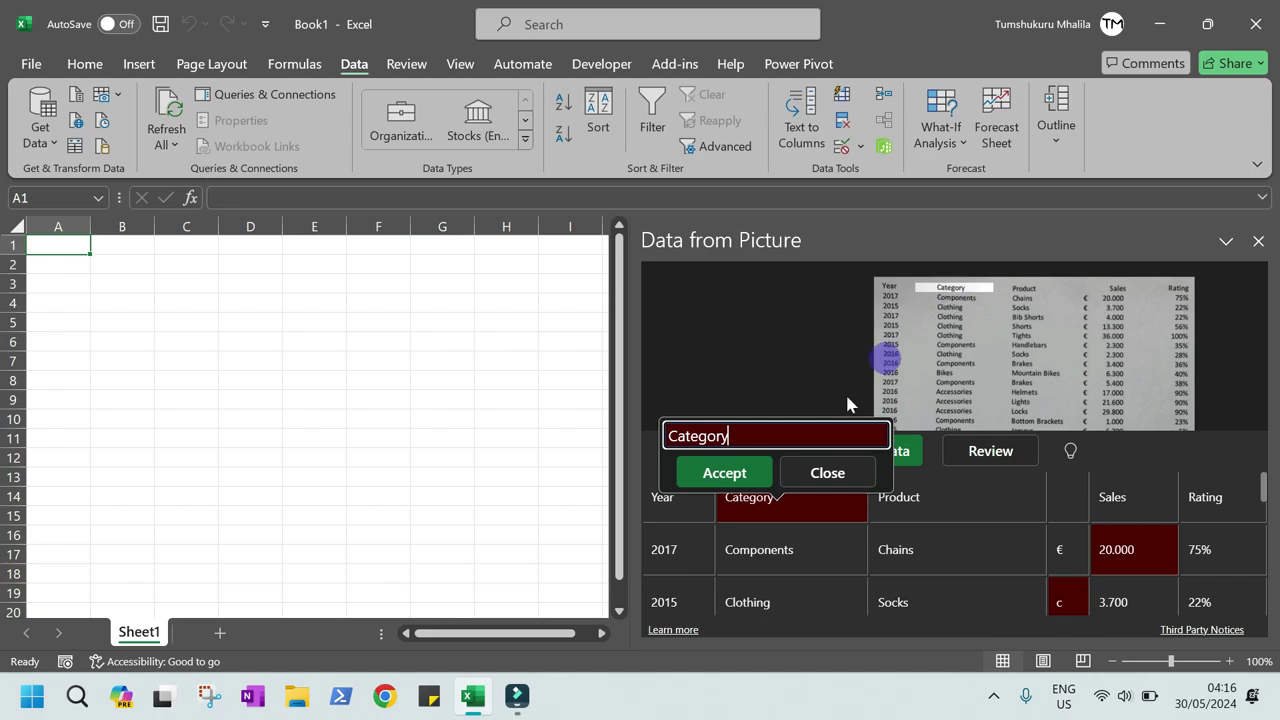
pyautogui.click(723, 474)
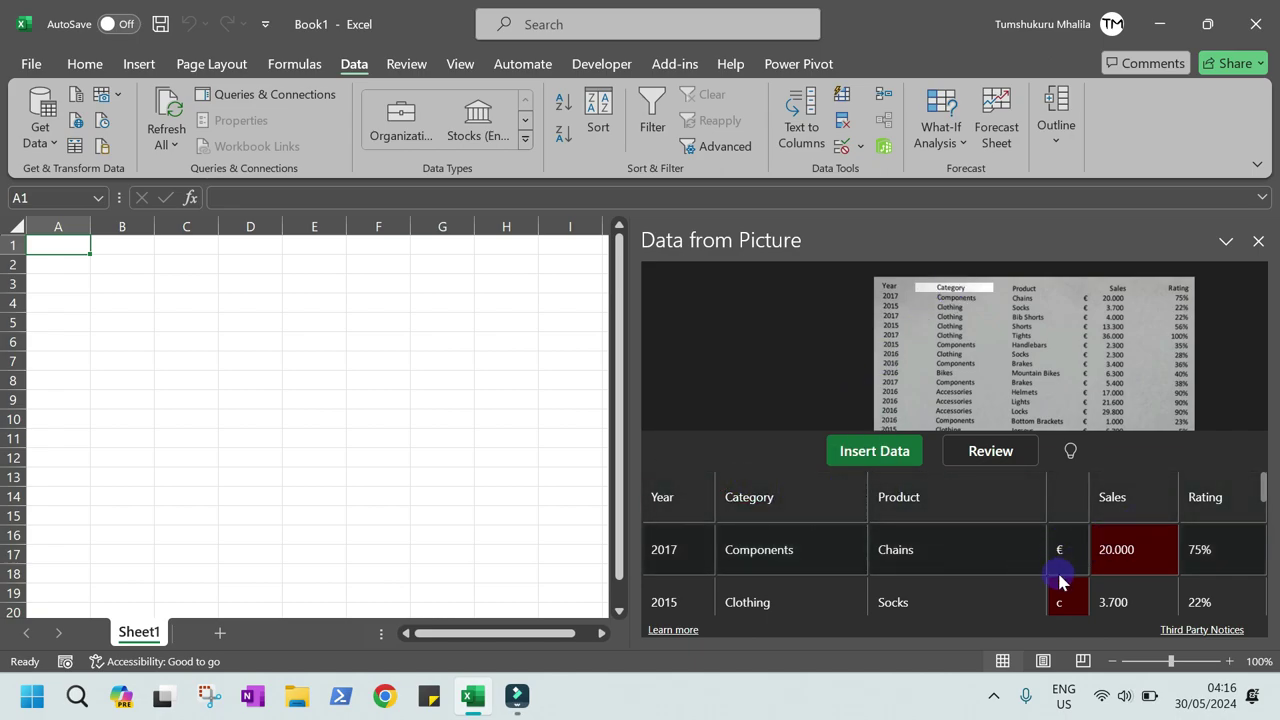
# Step: Accept the Chains row's 20.000 sales value and leave the Socks currency 'c' unchanged
pyautogui.scroll(-1, 1060, 582)
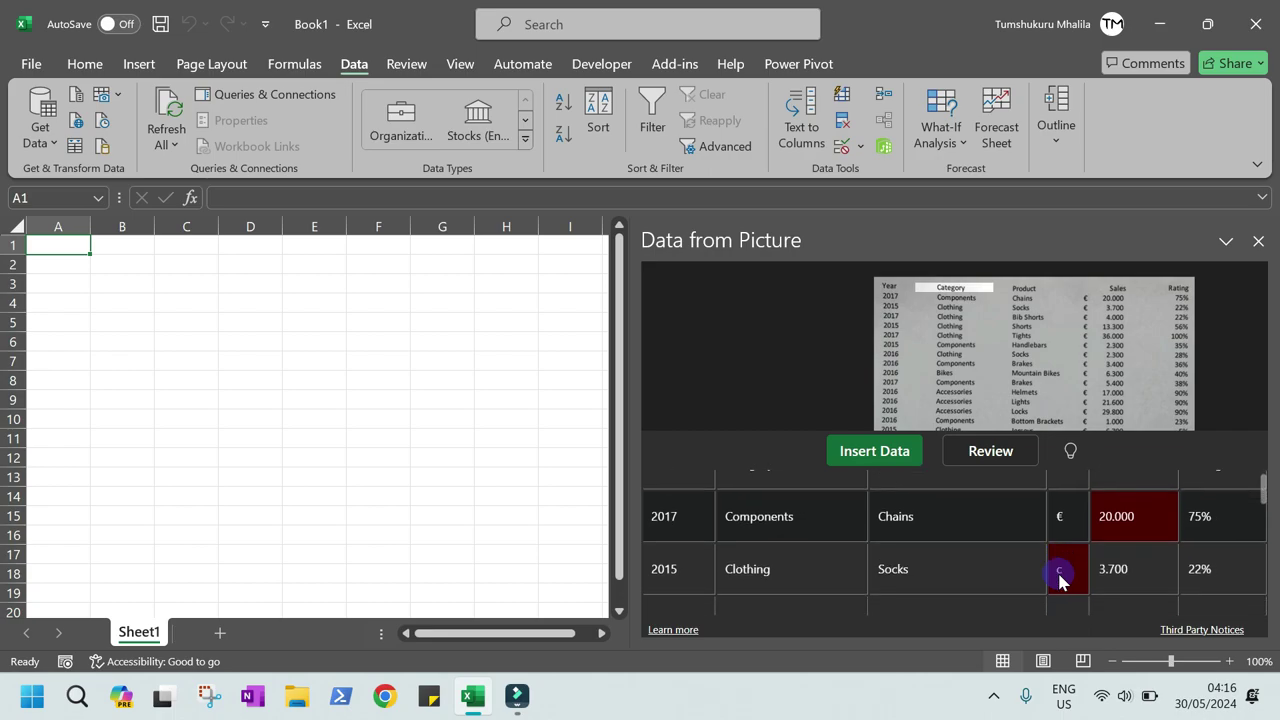
pyautogui.click(1145, 515)
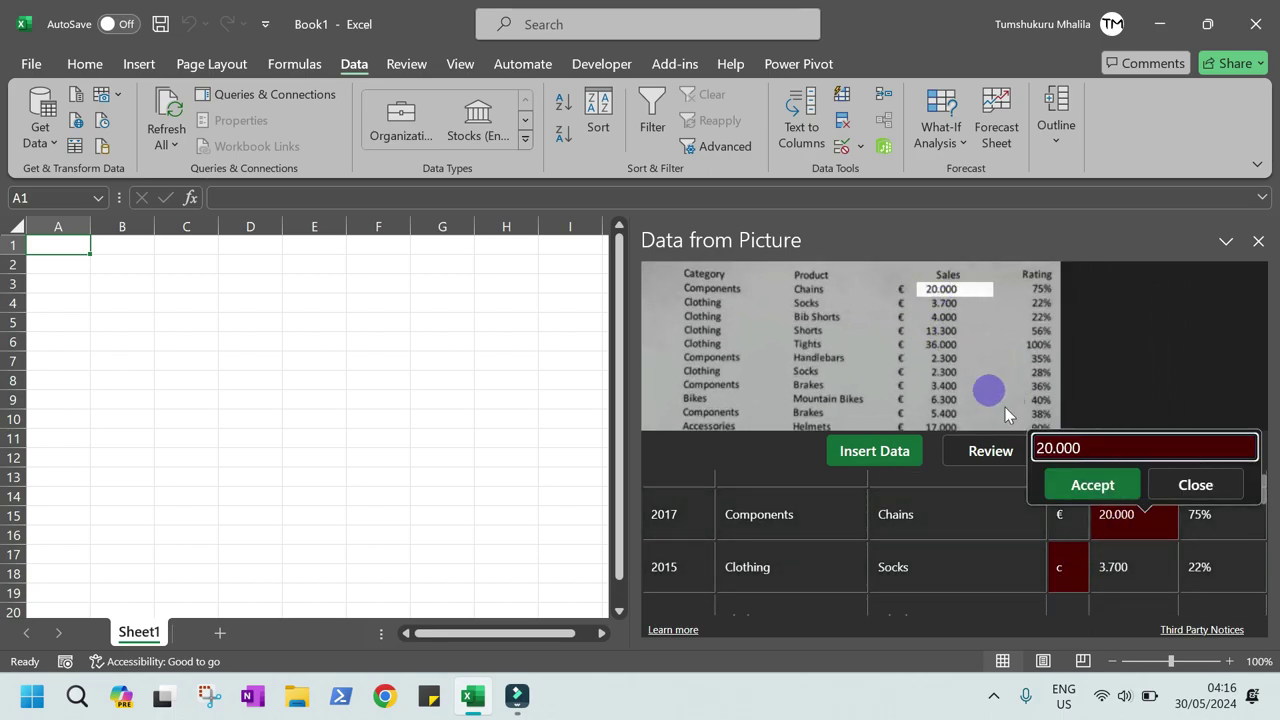
pyautogui.click(1080, 487)
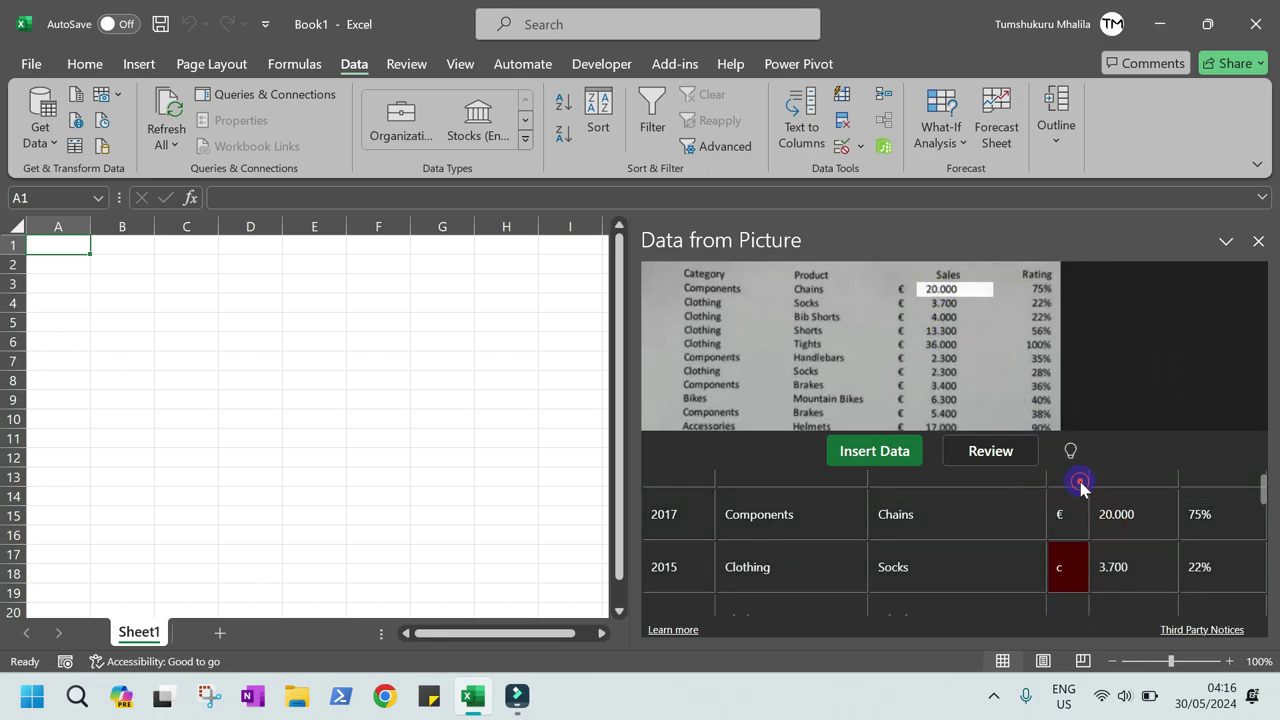
pyautogui.click(1061, 570)
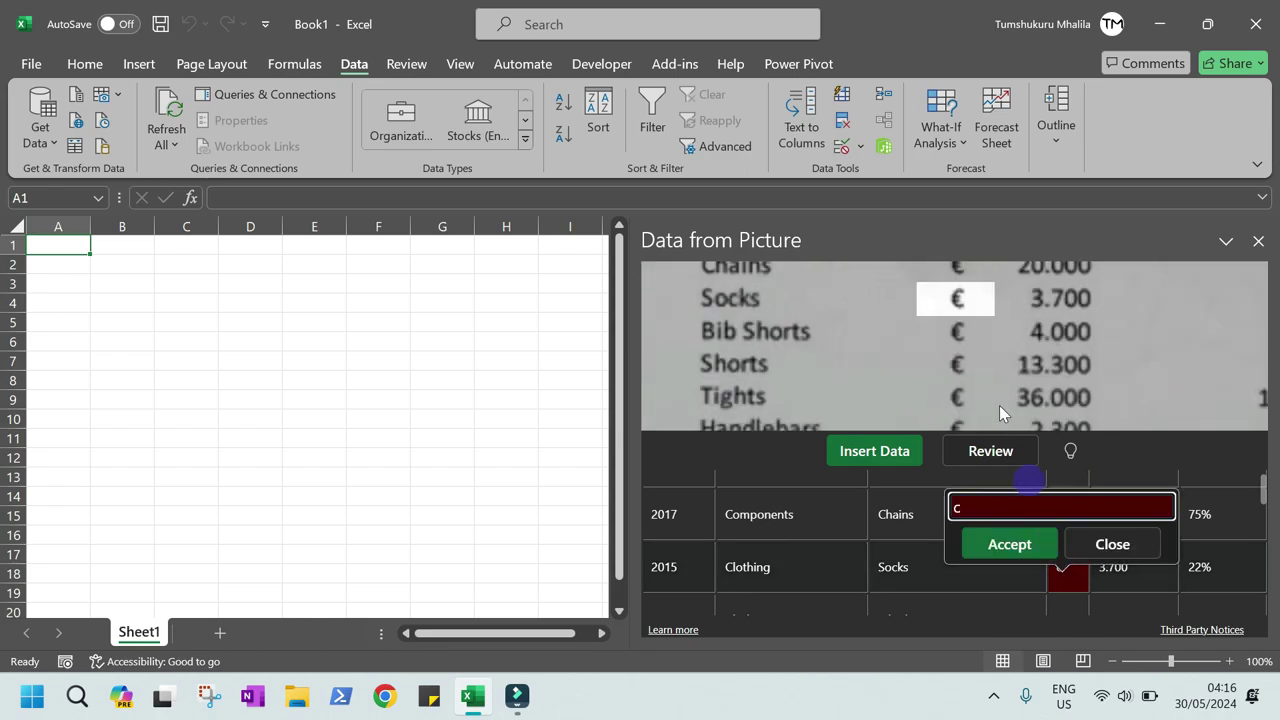
pyautogui.click(1108, 544)
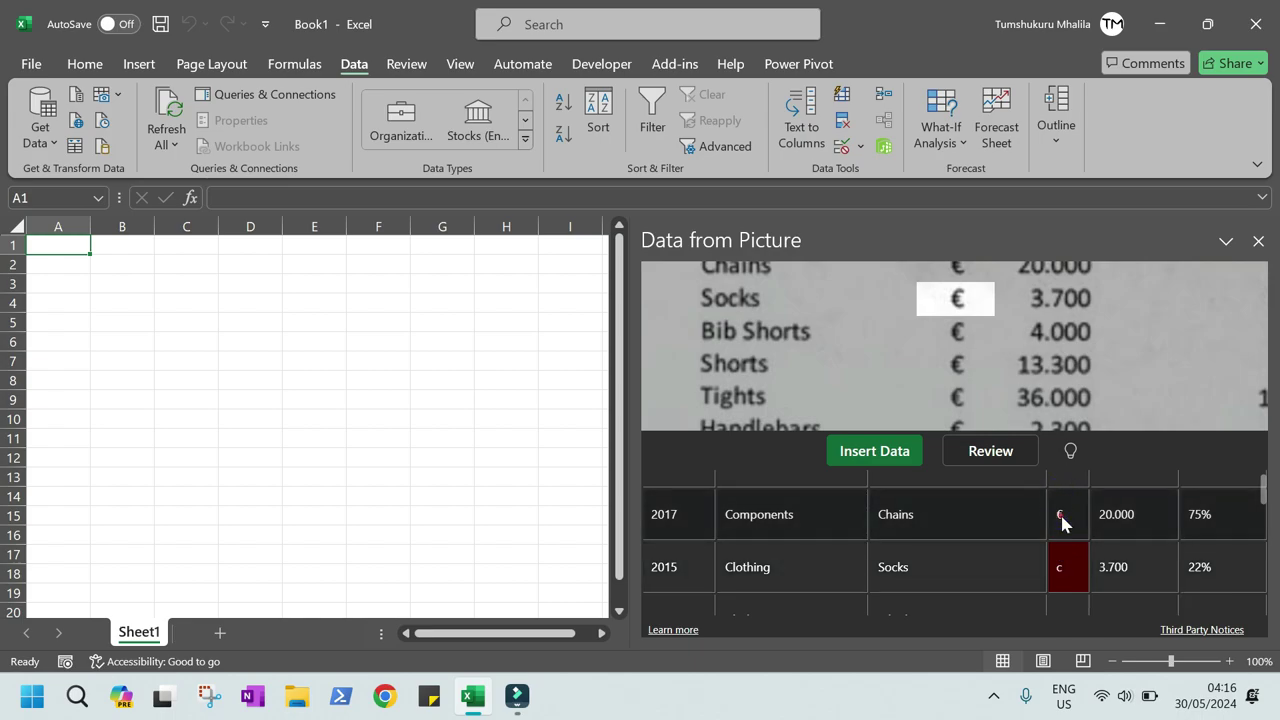
# Step: Inspect the Chains row's € currency cell and close it without changes
pyautogui.click(1062, 517)
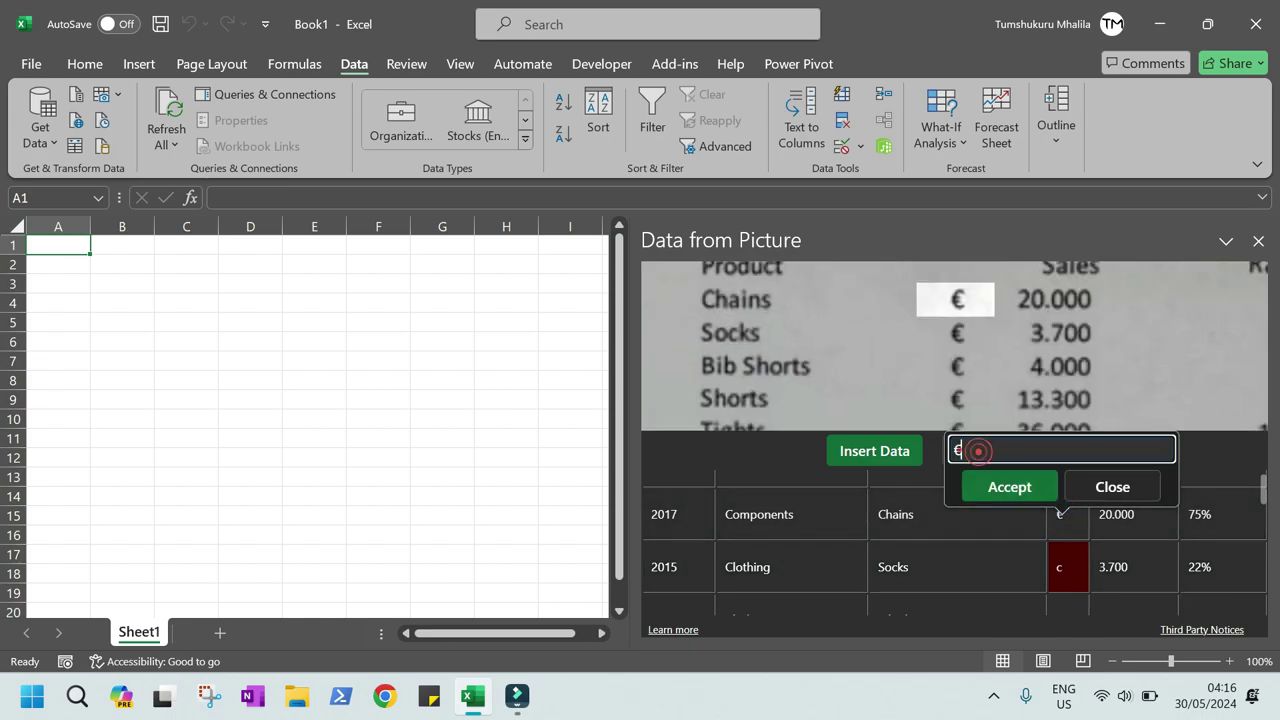
pyautogui.moveTo(994, 450); pyautogui.dragTo(950, 452)
pyautogui.click(952, 452)
pyautogui.click(1103, 488)
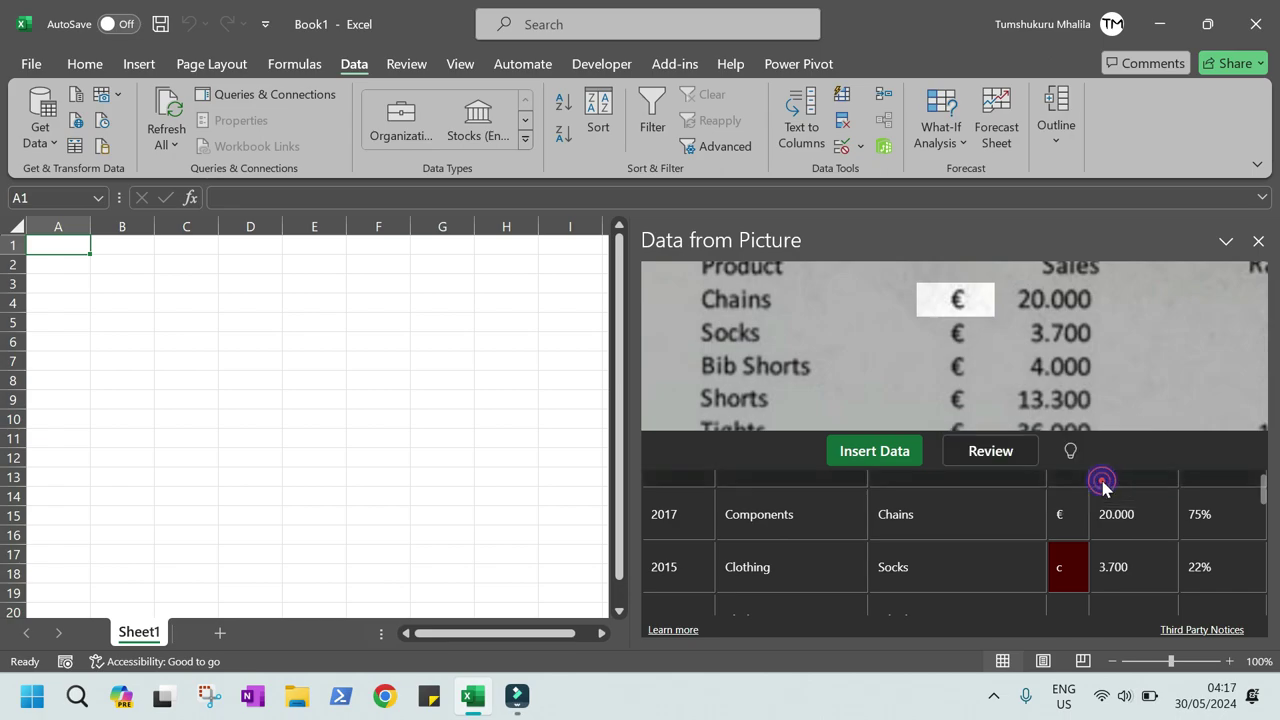
# Step: Replace the Socks row's misread 'c' with '€' and accept the correction
pyautogui.click(1068, 582)
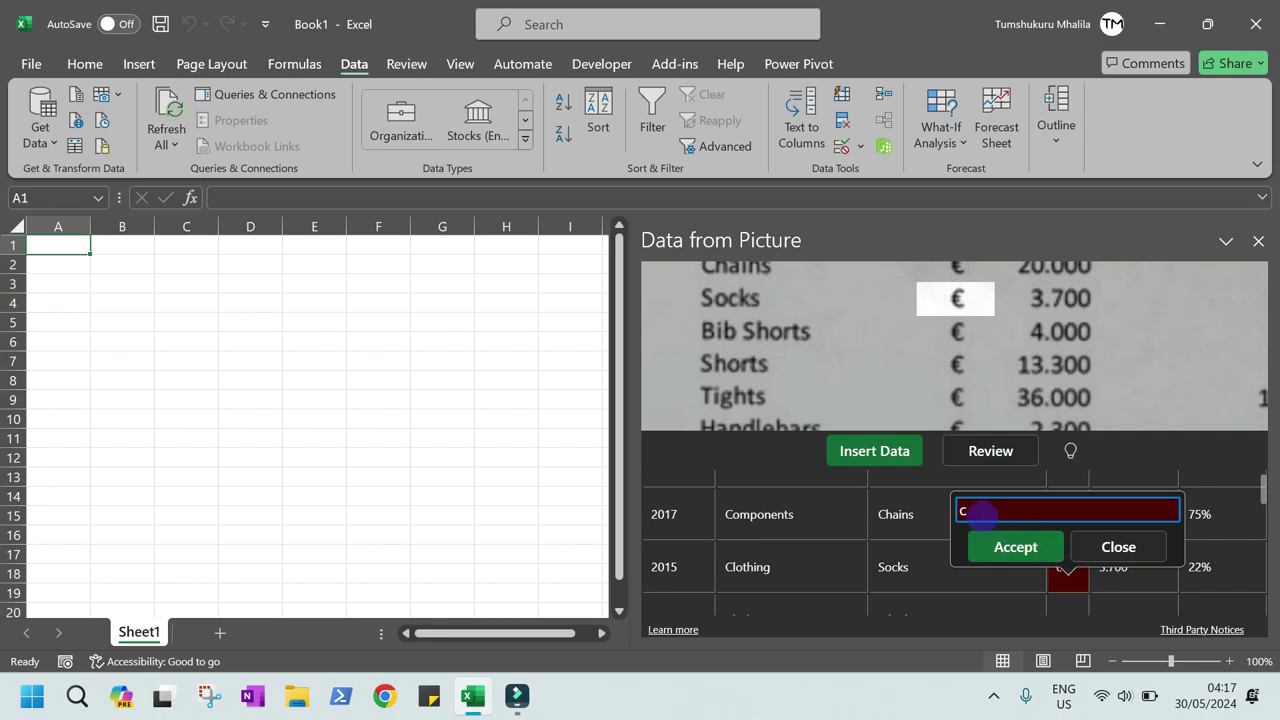
pyautogui.click(982, 515)
pyautogui.press('BackSpace')
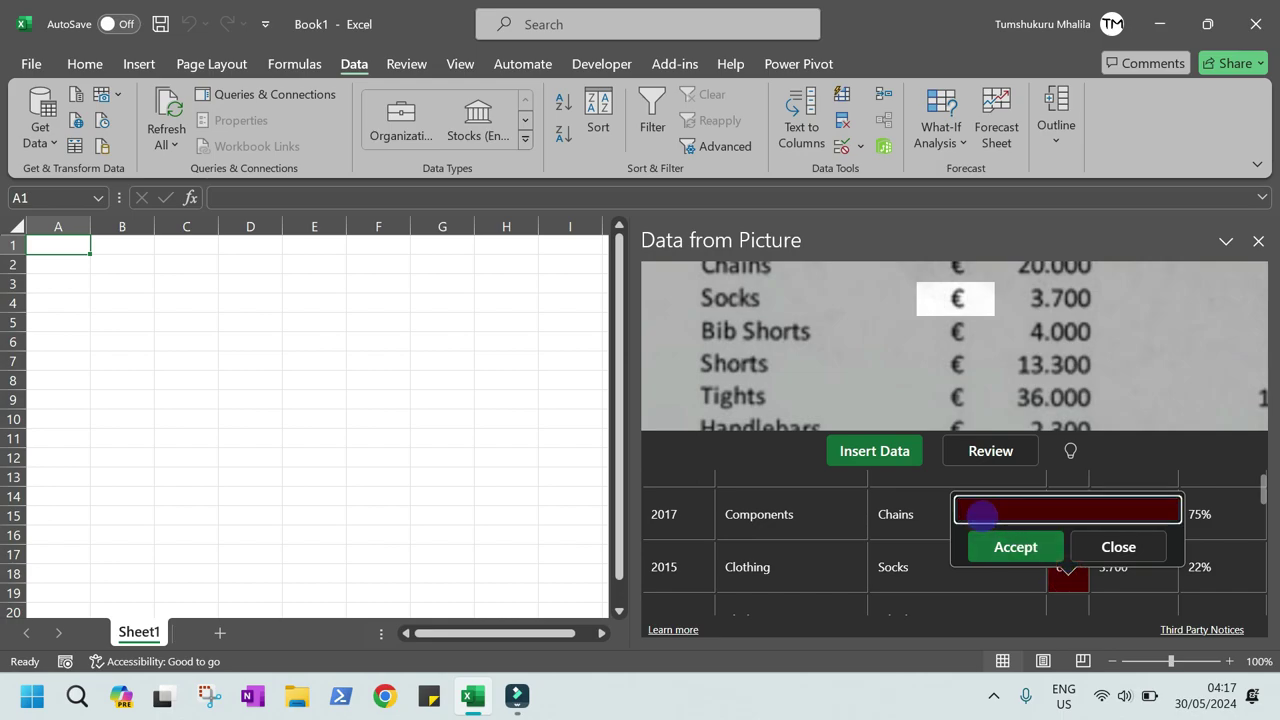
pyautogui.write('€')
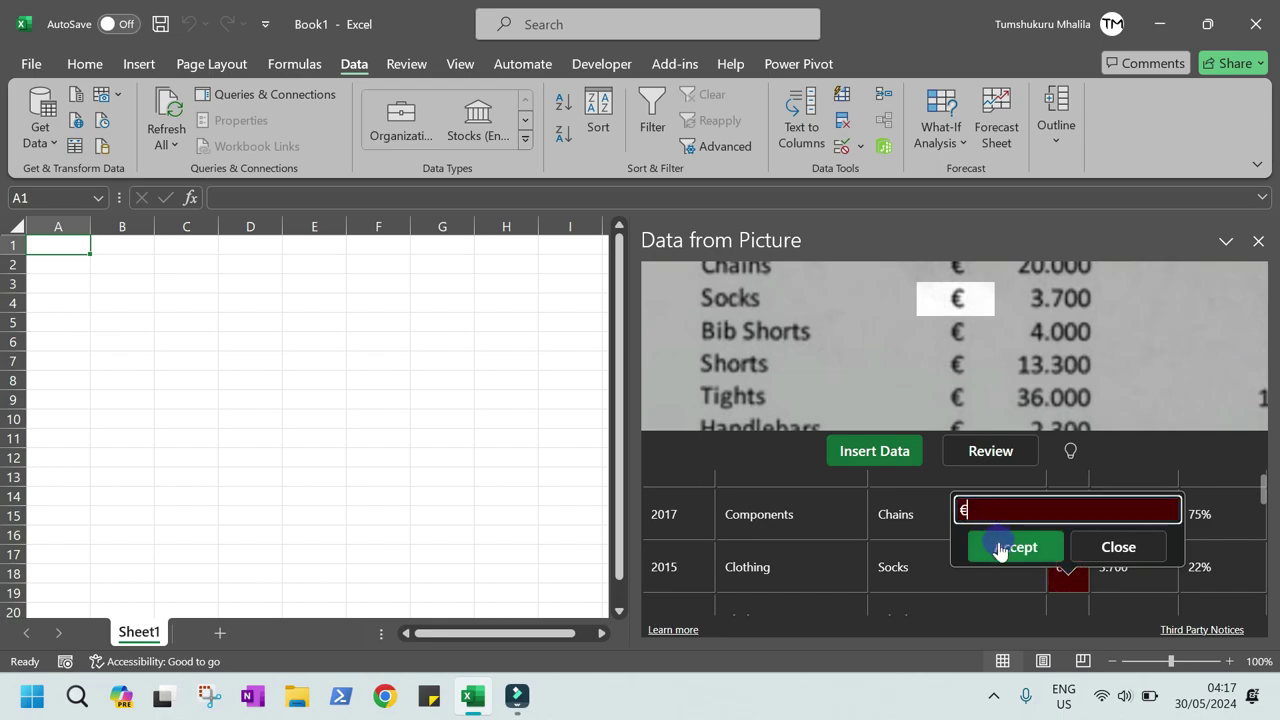
pyautogui.click(1000, 548)
pyautogui.click(1000, 548)
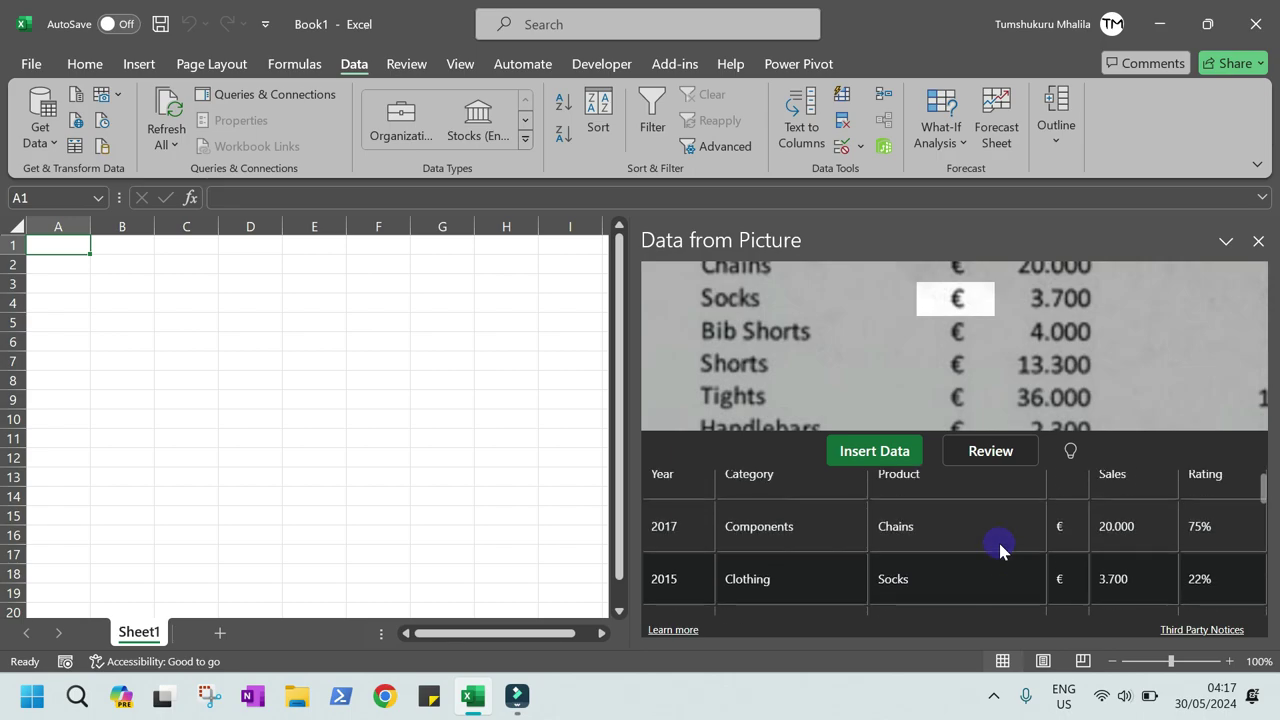
# Step: Scroll through the extracted table, then choose Insert Data, prompting the 30-items-to-review warning
pyautogui.scroll(-2, 998, 539)
pyautogui.scroll(-2, 998, 539)
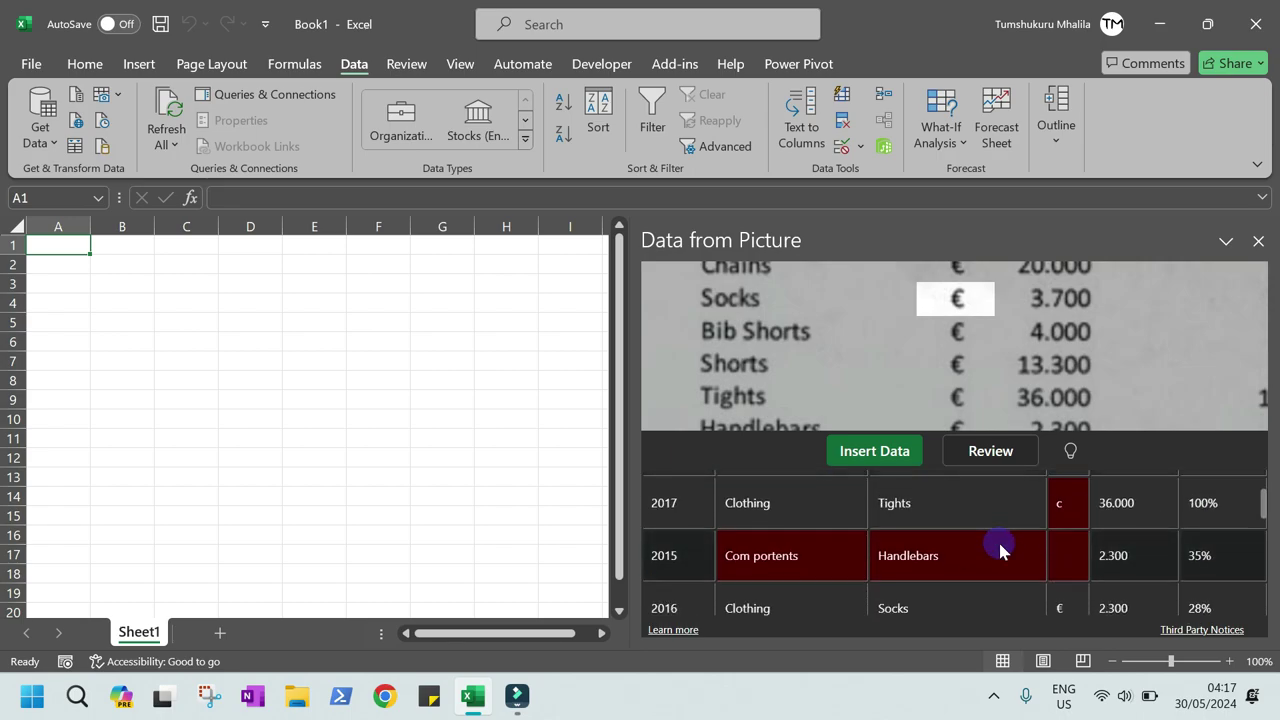
pyautogui.scroll(-3, 998, 539)
pyautogui.scroll(-3, 998, 539)
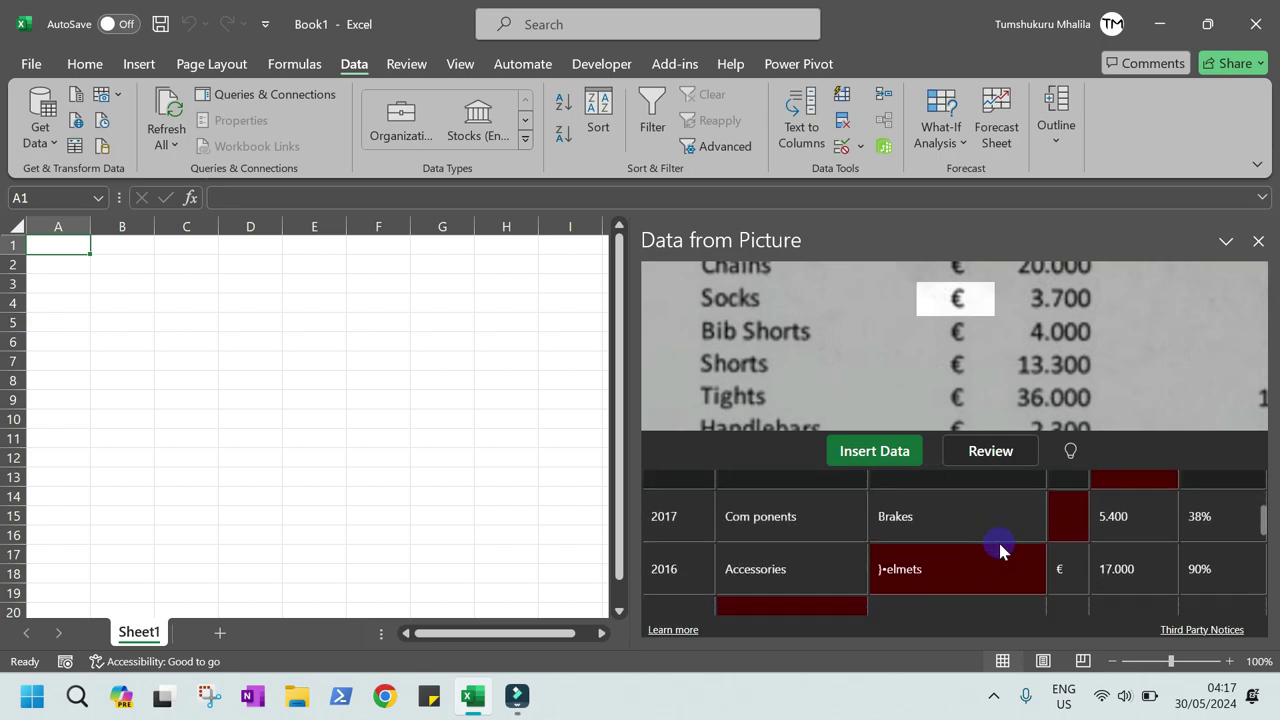
pyautogui.scroll(10, 1000, 549)
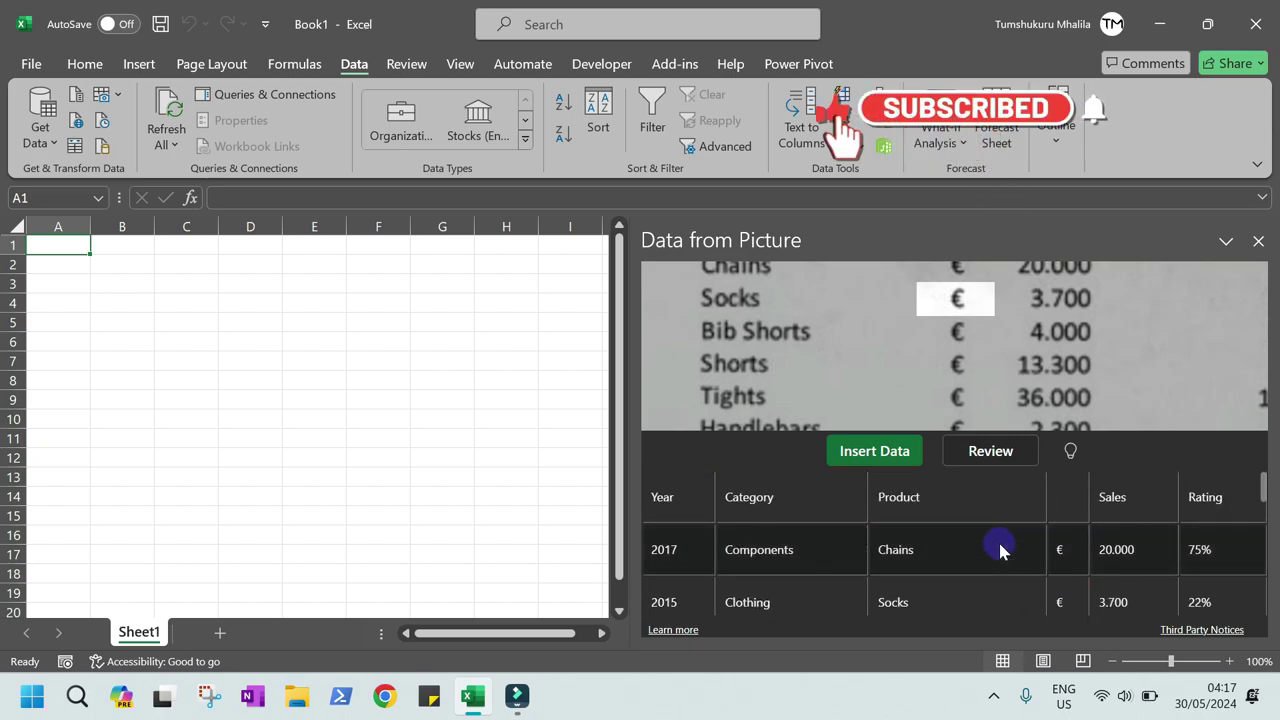
pyautogui.click(868, 455)
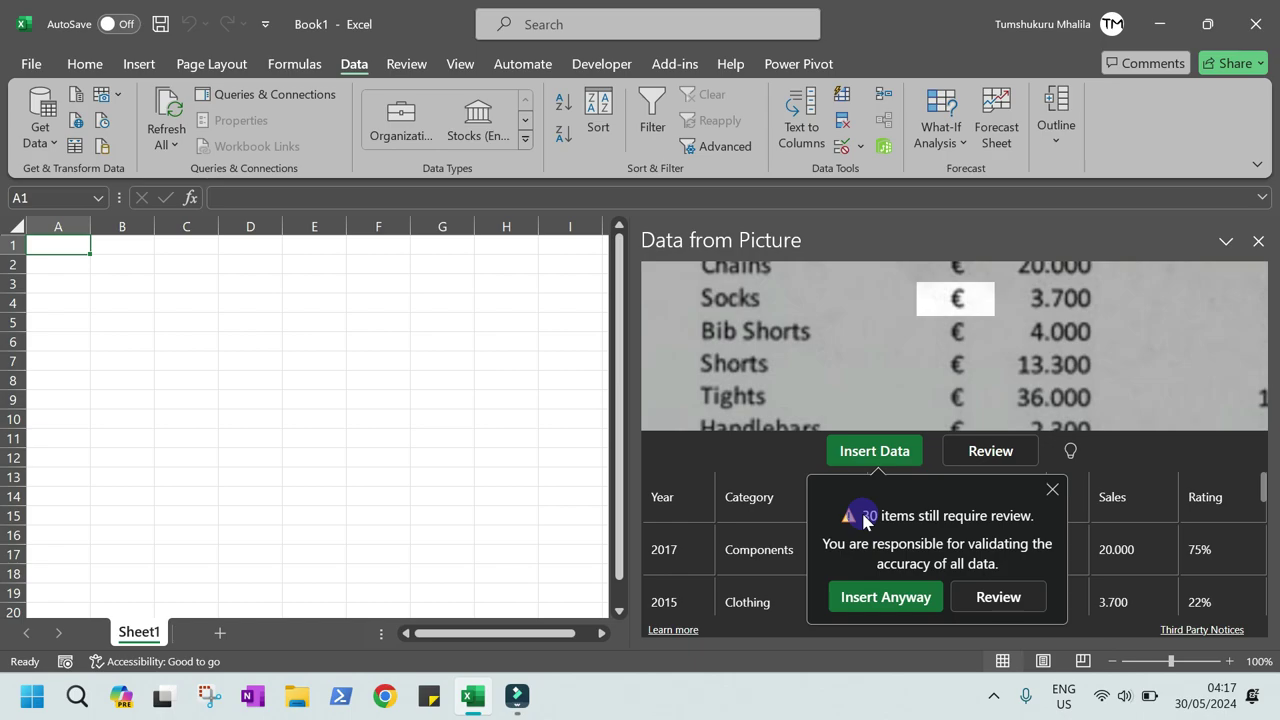
# Step: Insert the table anyway into Sheet1 at A1, then widen column F slightly
pyautogui.click(884, 597)
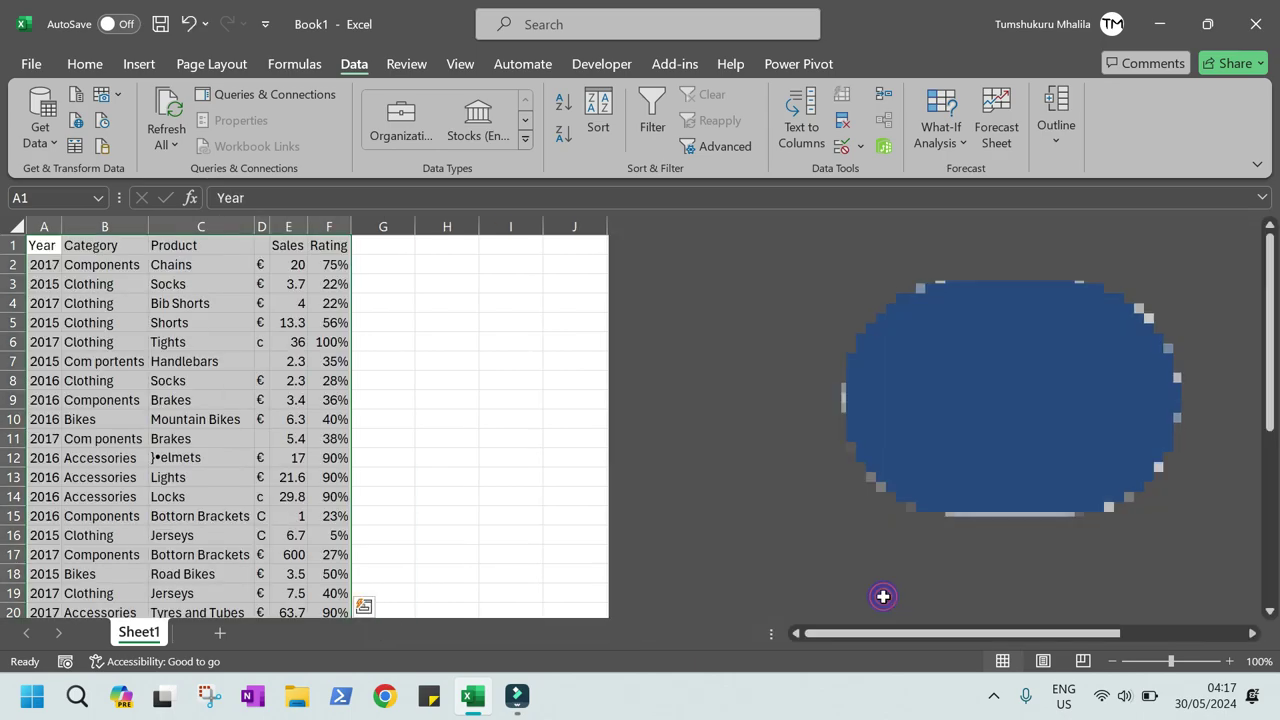
pyautogui.click(681, 492)
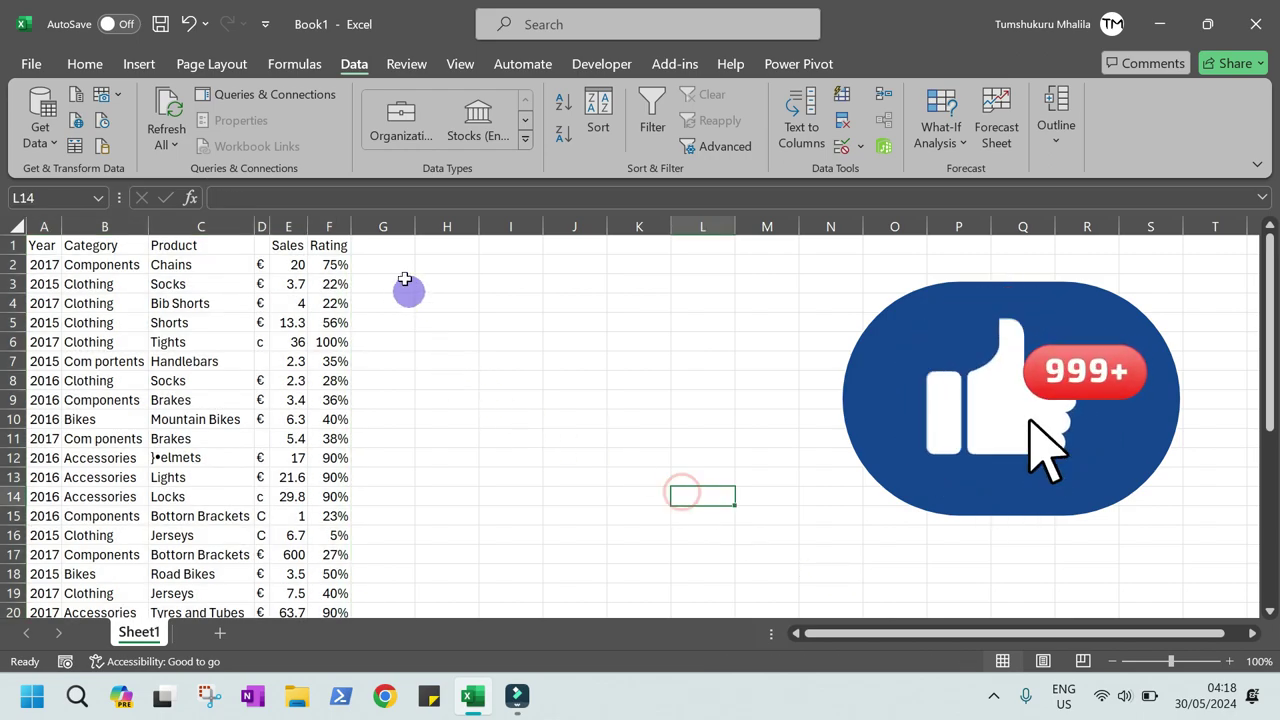
pyautogui.moveTo(352, 226); pyautogui.dragTo(363, 226)
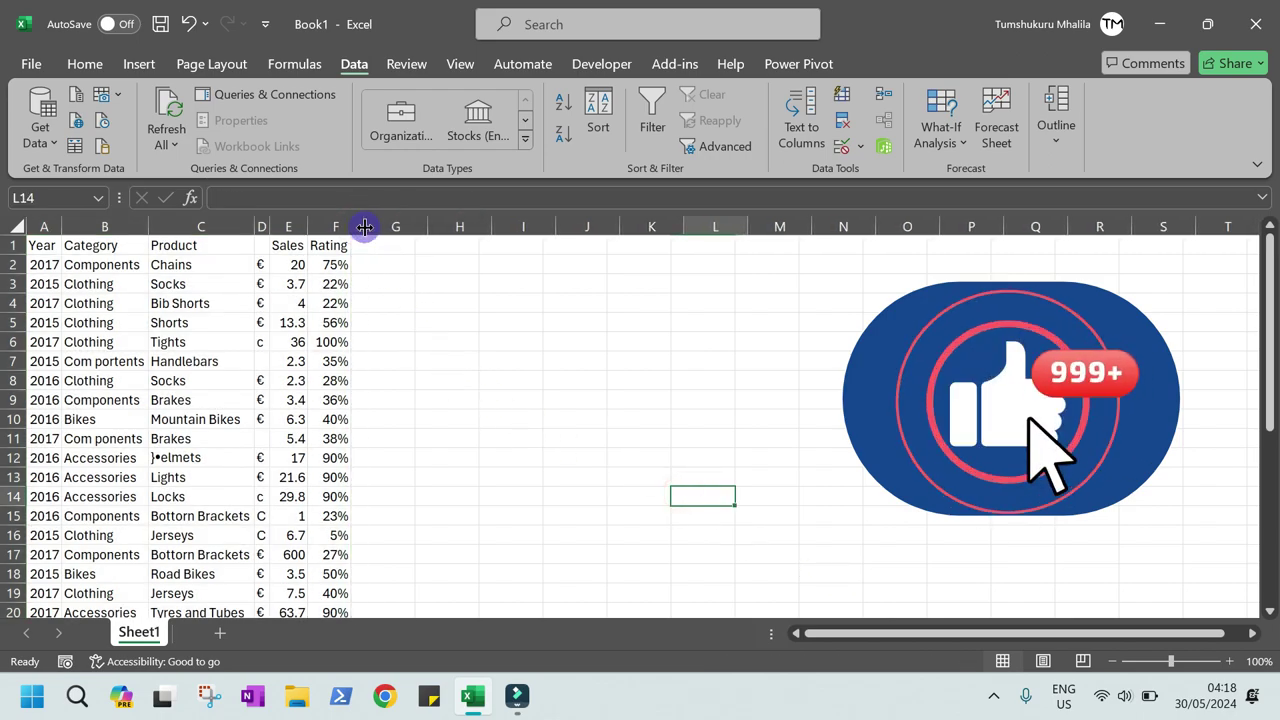